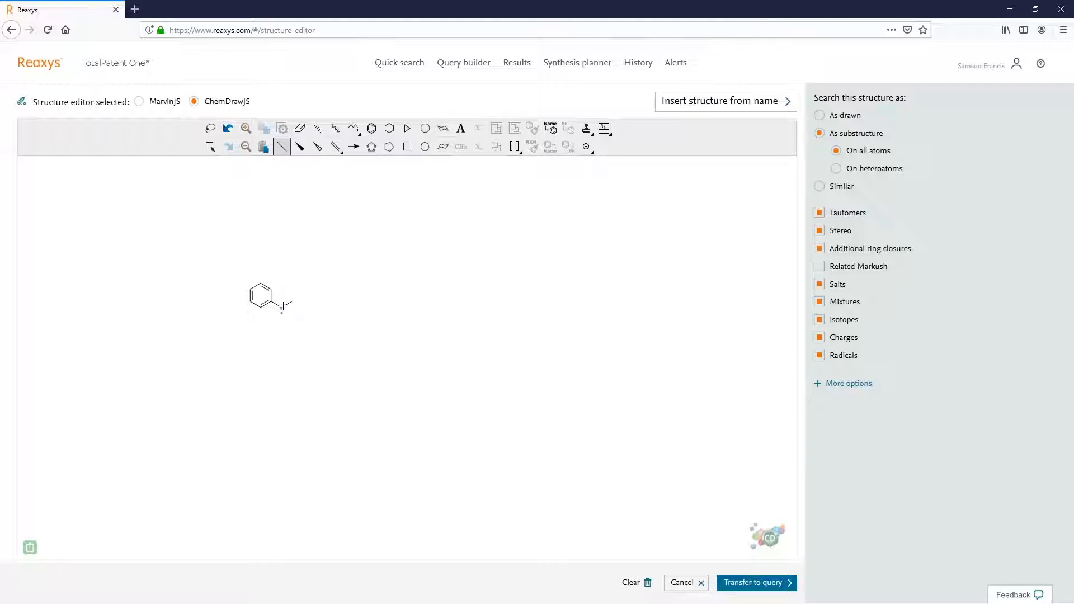
Step: Change both side-chain carbons on the benzene ring to nitrogen to make phenylhydrazine, and draw a reaction arrow beside it
click(246, 130)
click(246, 130)
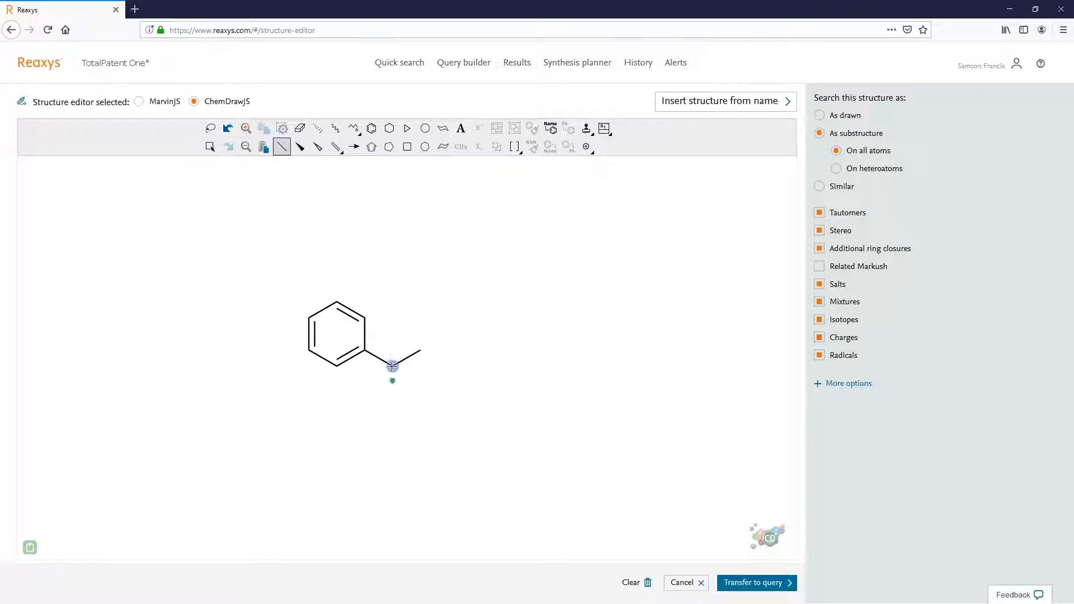
key(n)
key(n)
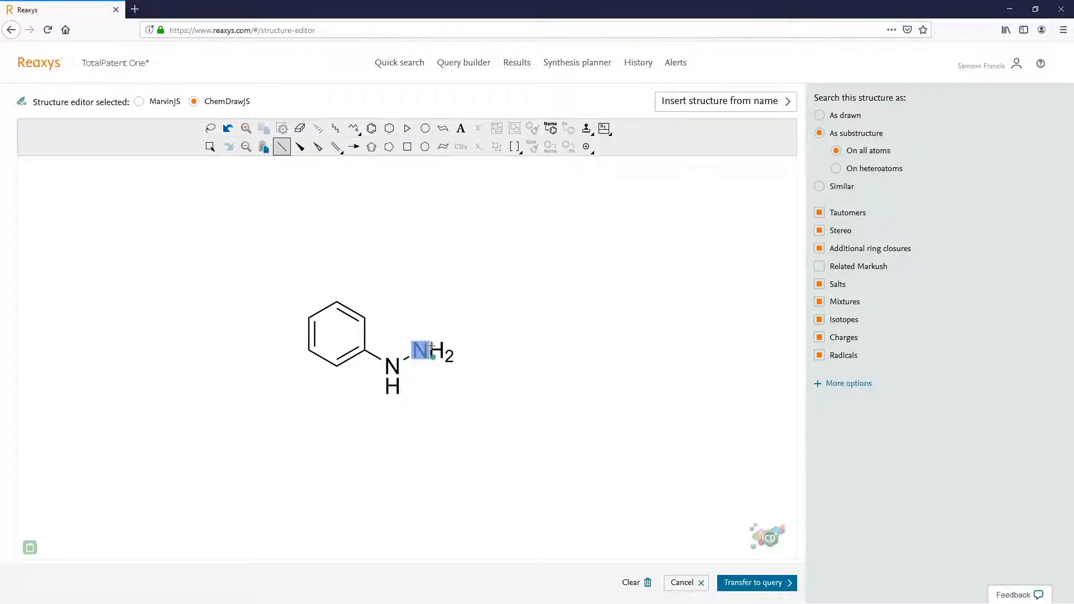
click(354, 147)
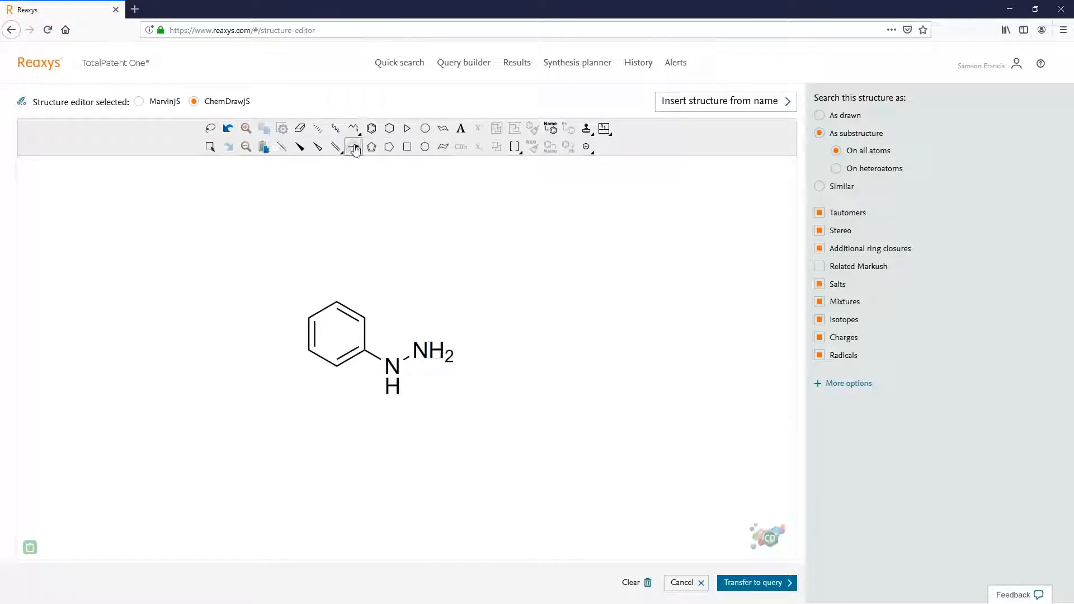
drag(468, 320, 529, 318)
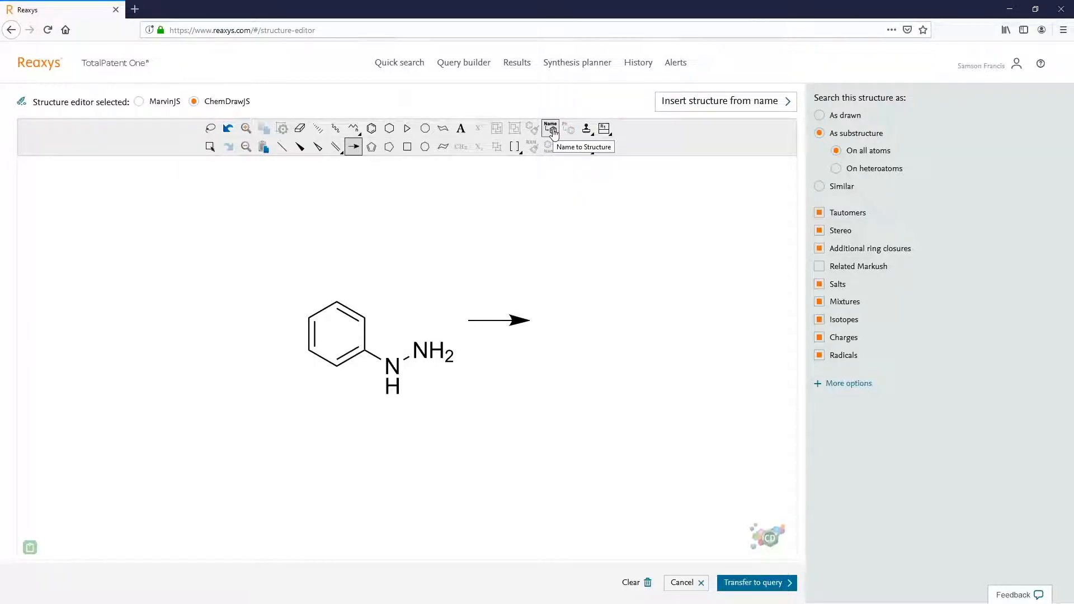
Step: Draw an indole as the product after the arrow, fusing a five-membered ring with a double bond and an NH onto benzene
click(373, 129)
click(589, 327)
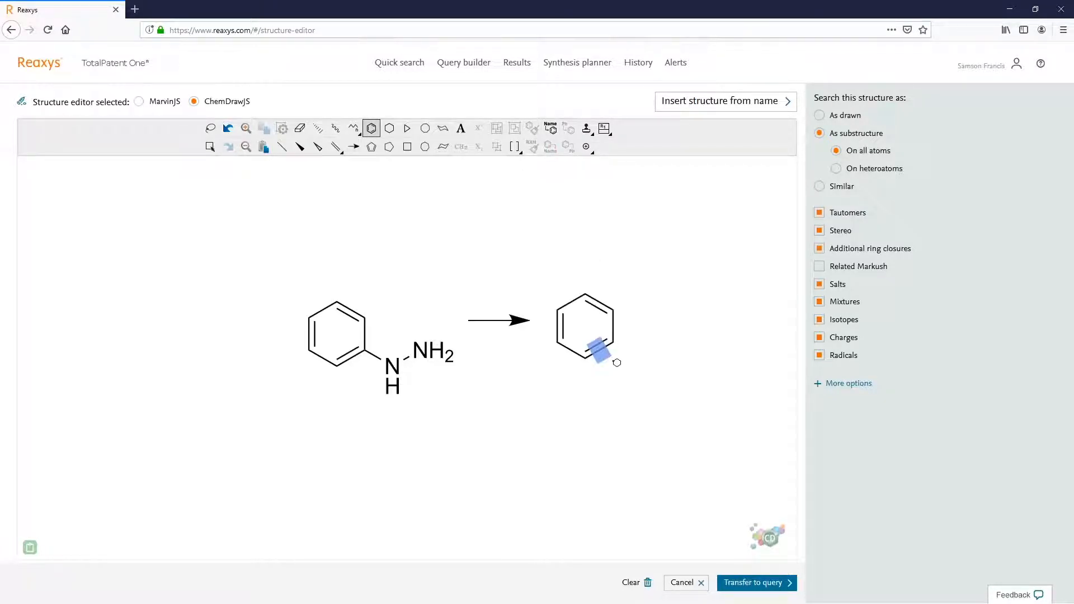
click(617, 325)
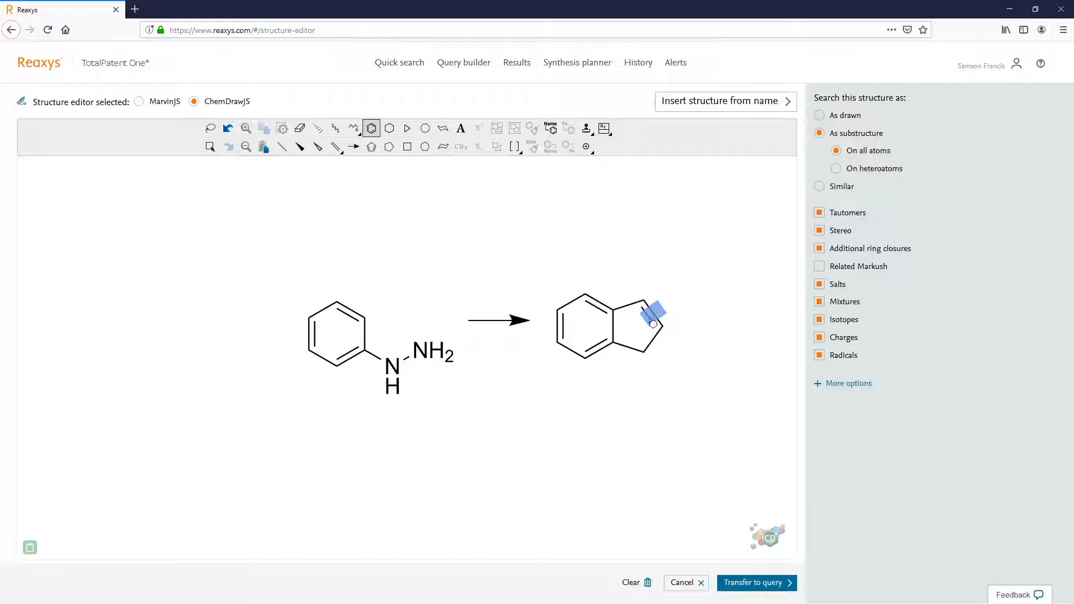
click(654, 316)
key(n)
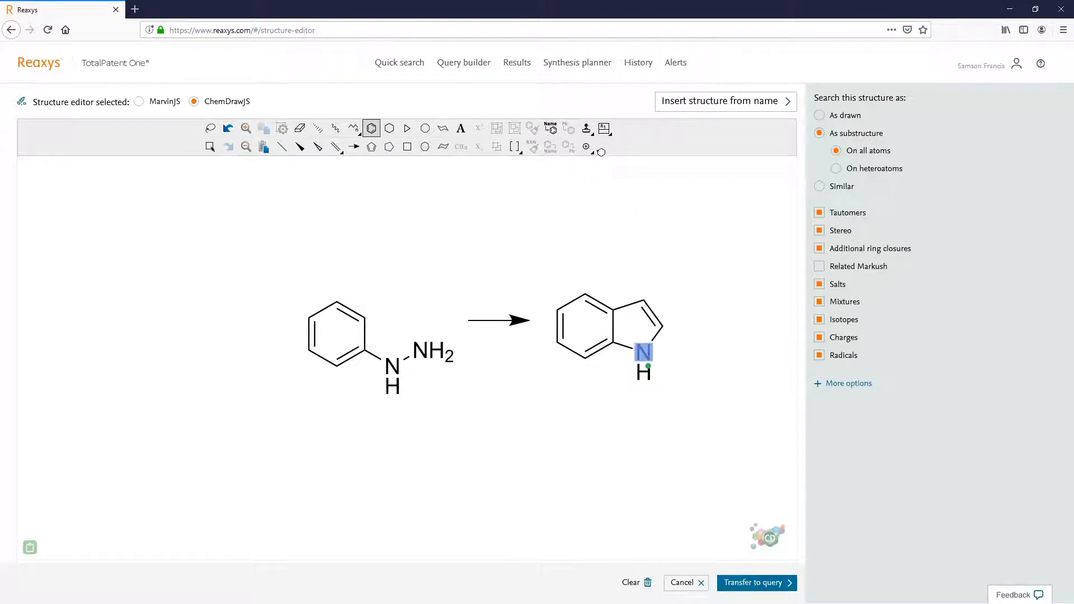
Step: Map the ring-attached NH nitrogen of phenylhydrazine to the indole nitrogen with the reaction atom mapping tool
mouse_move(611, 138)
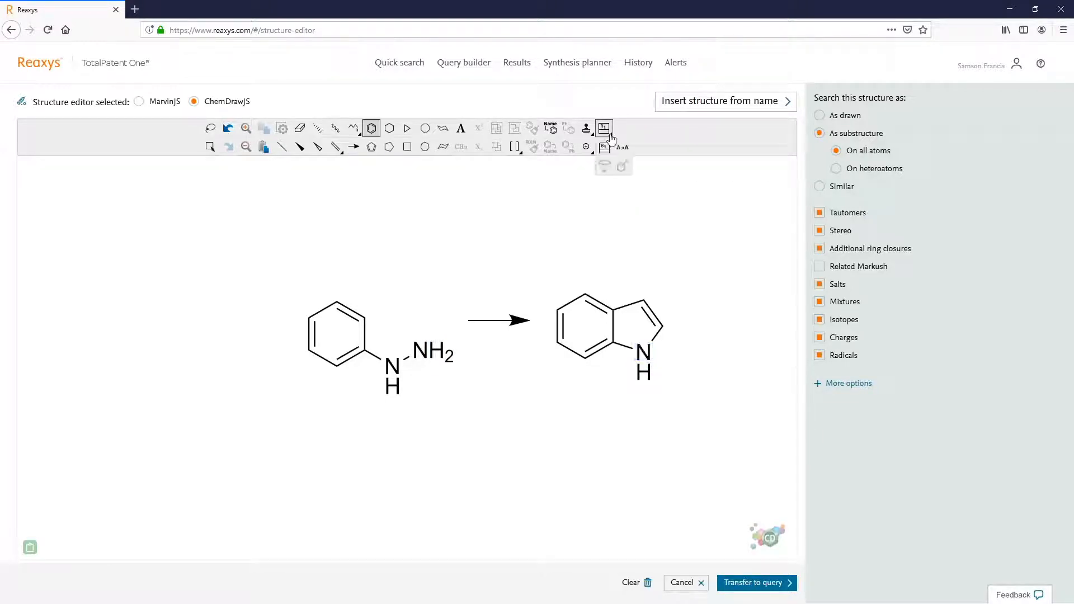
click(622, 149)
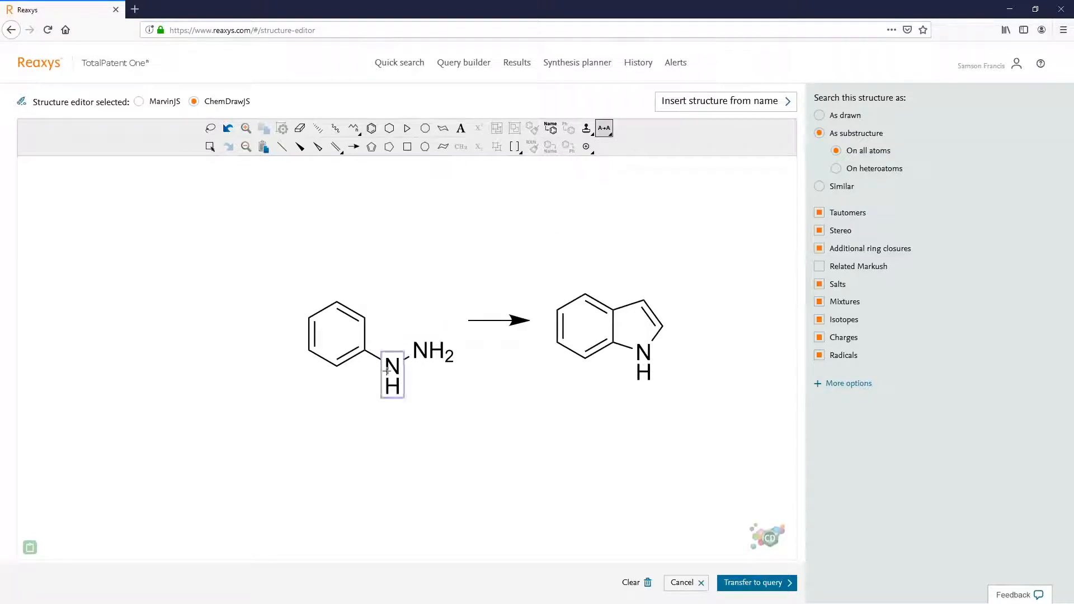
drag(387, 370, 644, 356)
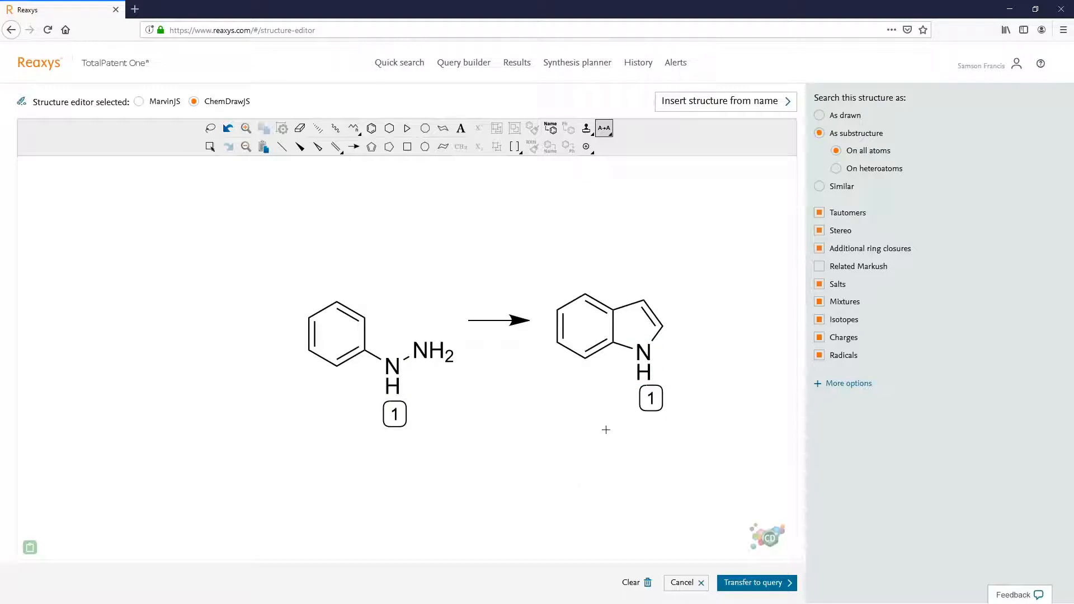
click(647, 352)
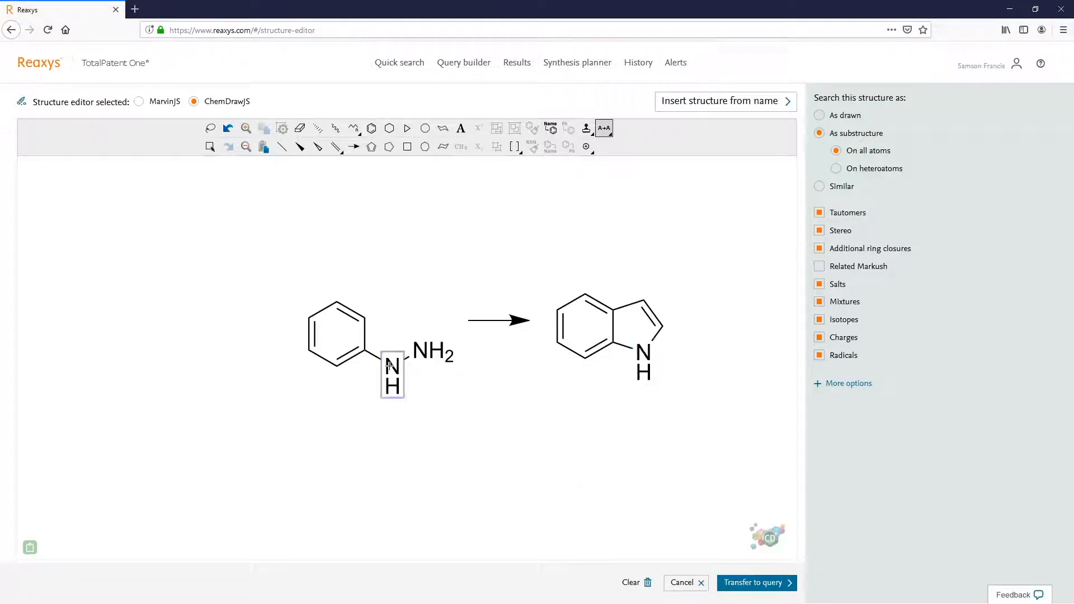
drag(390, 364, 638, 353)
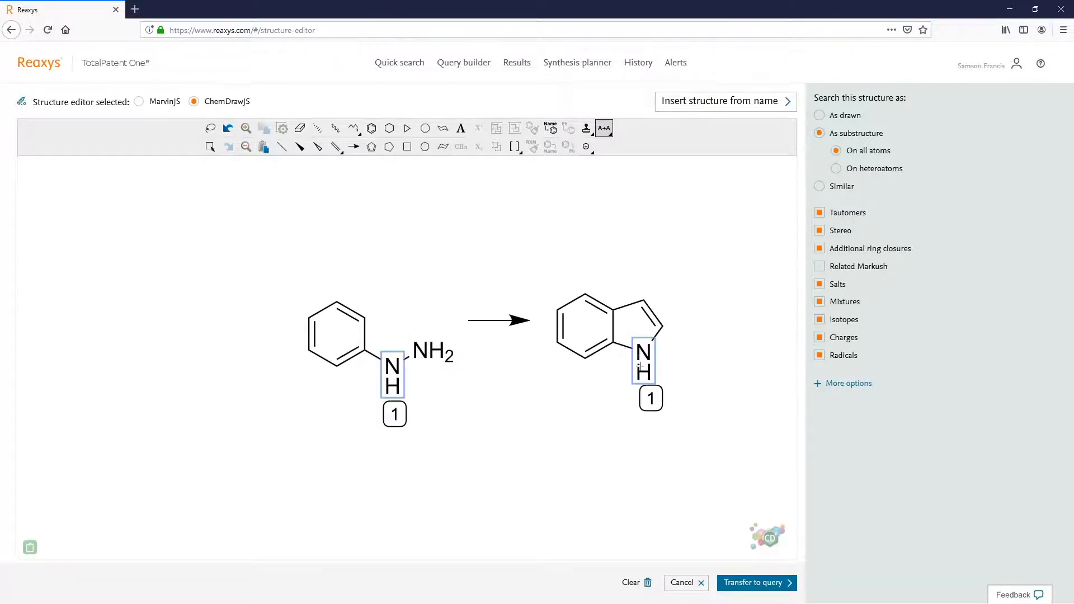
Step: Transfer the mapped reaction to the query, run the substructure search and open the reaction results
click(741, 583)
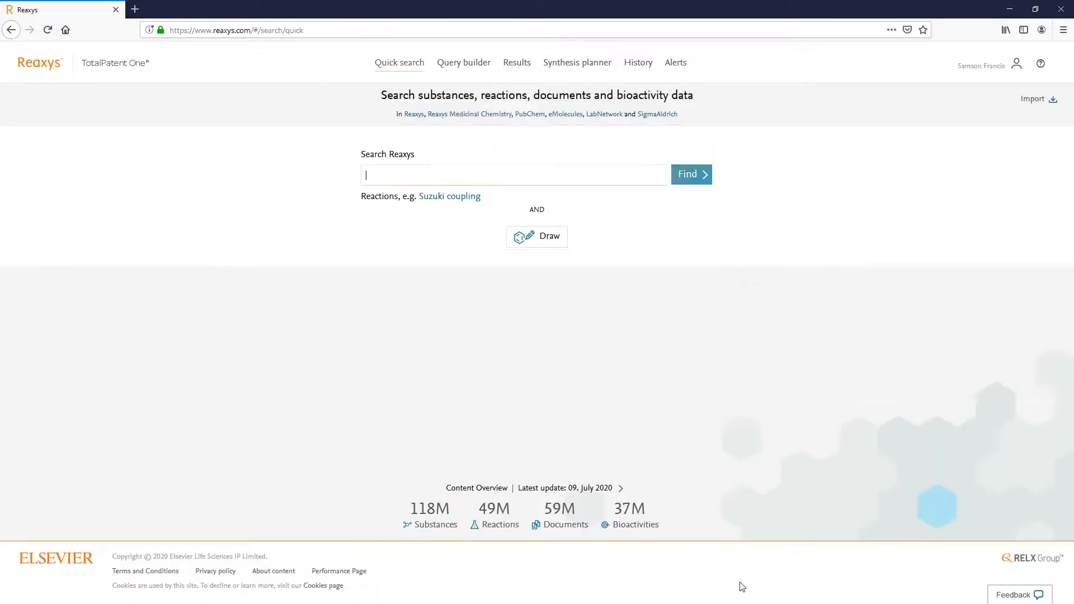
click(681, 174)
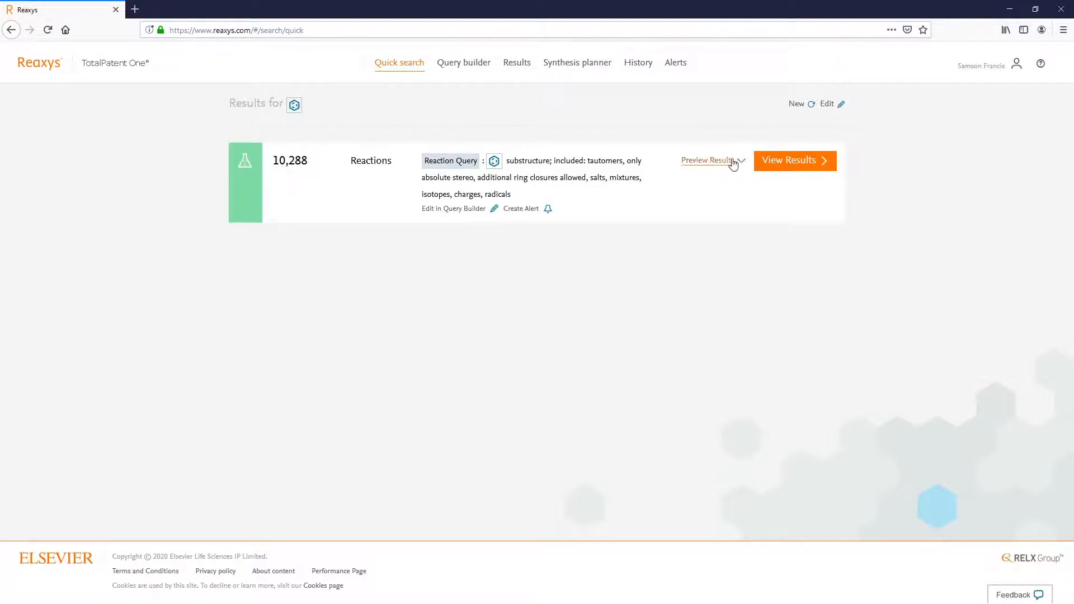
click(766, 162)
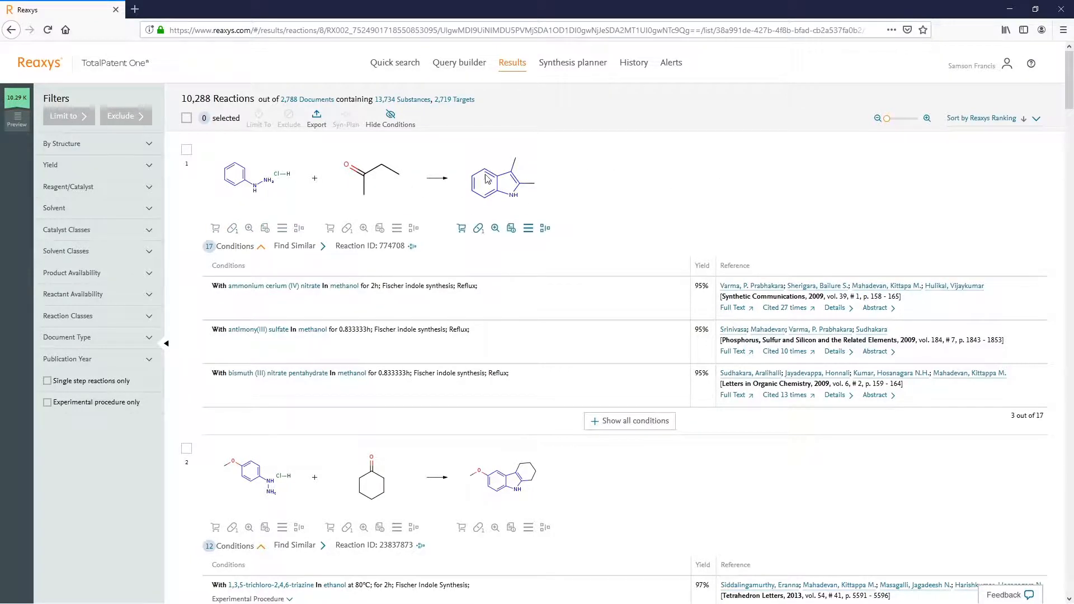
Step: Limit the reaction results to single step reactions and exclude those using water as solvent
click(47, 382)
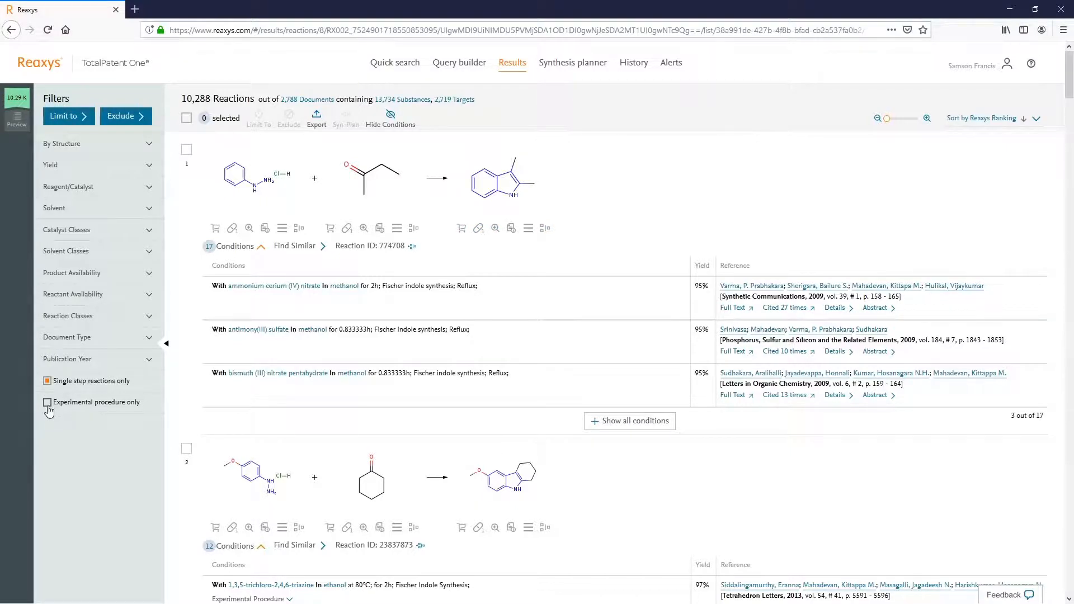
click(86, 121)
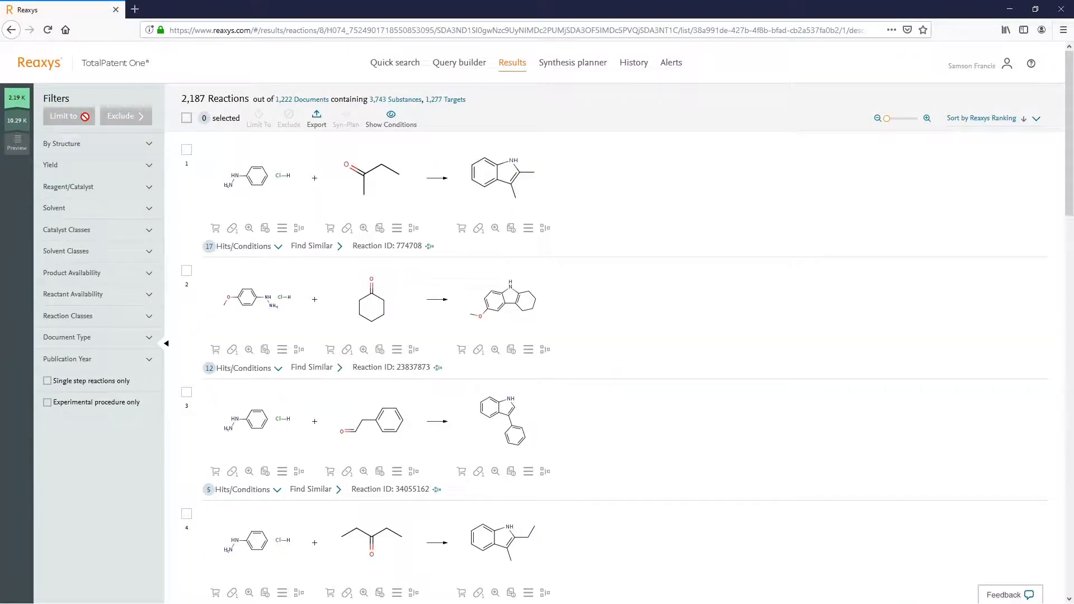
click(87, 212)
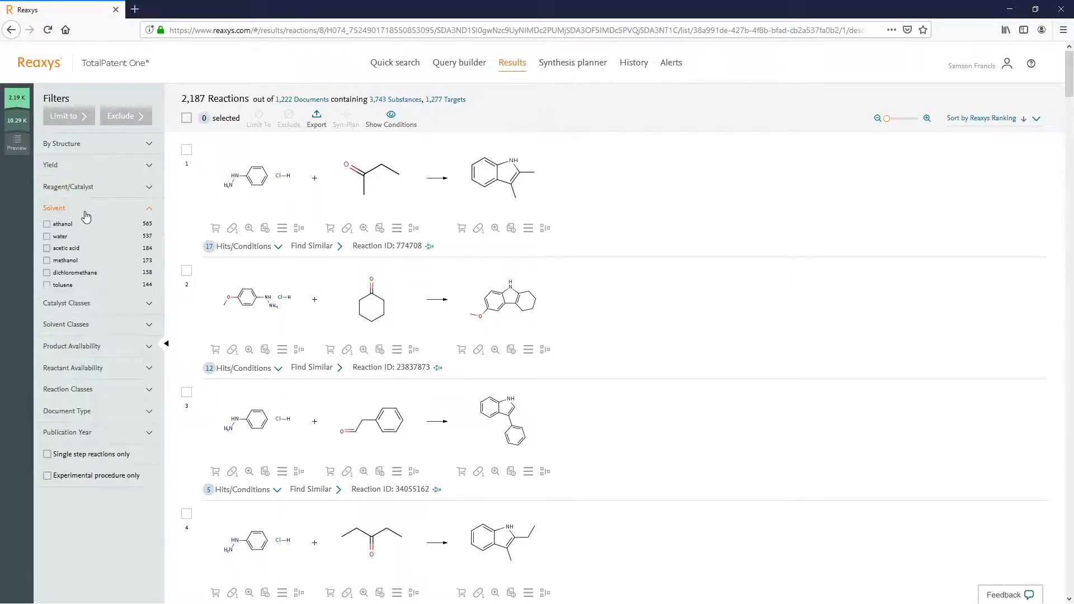
click(48, 238)
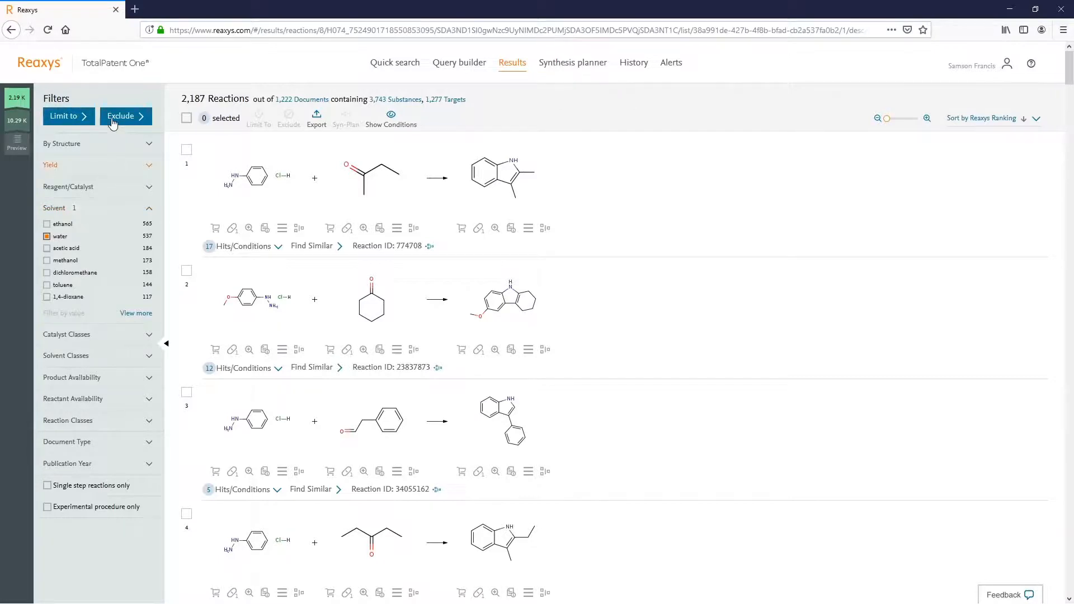
click(113, 123)
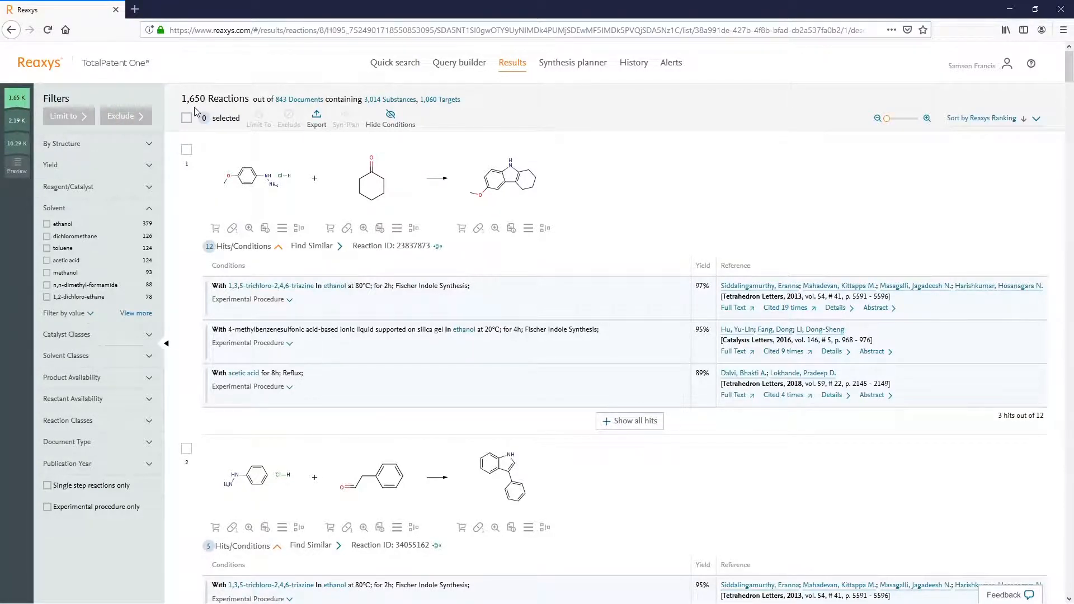
Step: Return to the quick search query and reopen the drawn reaction in the structure editor
click(383, 67)
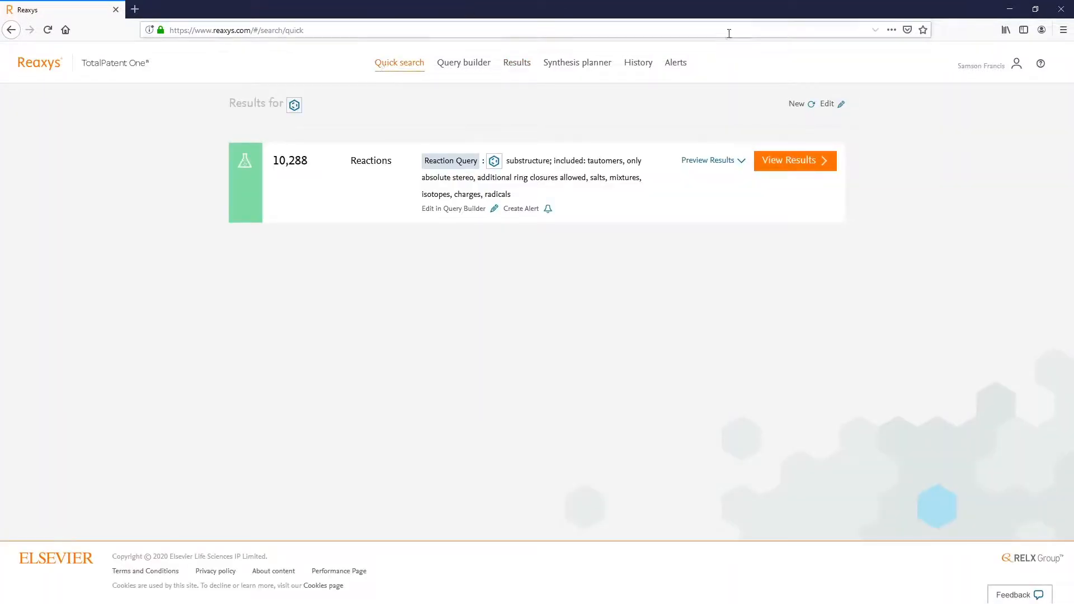
click(831, 105)
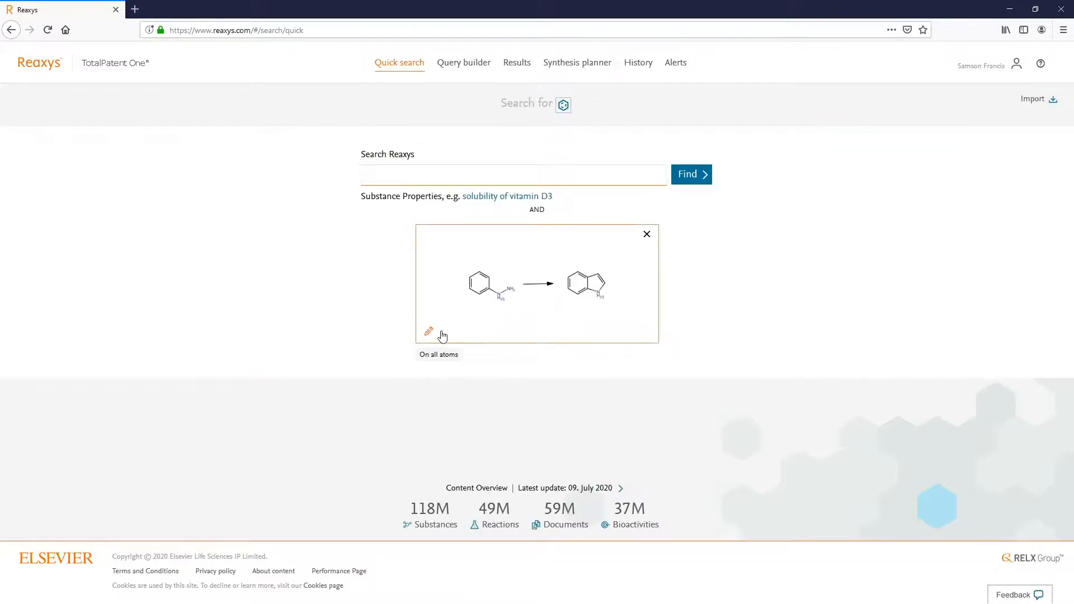
click(431, 334)
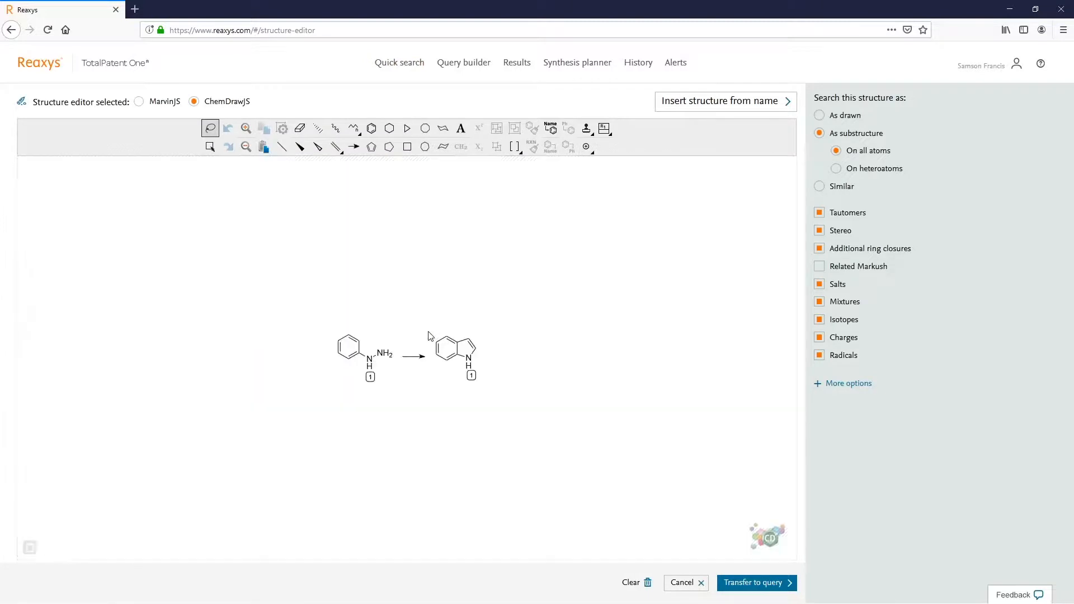
Step: Set the Reaction Center of the indole bond joining the benzene ring to carbon 3 to Make/Break
click(246, 130)
click(249, 132)
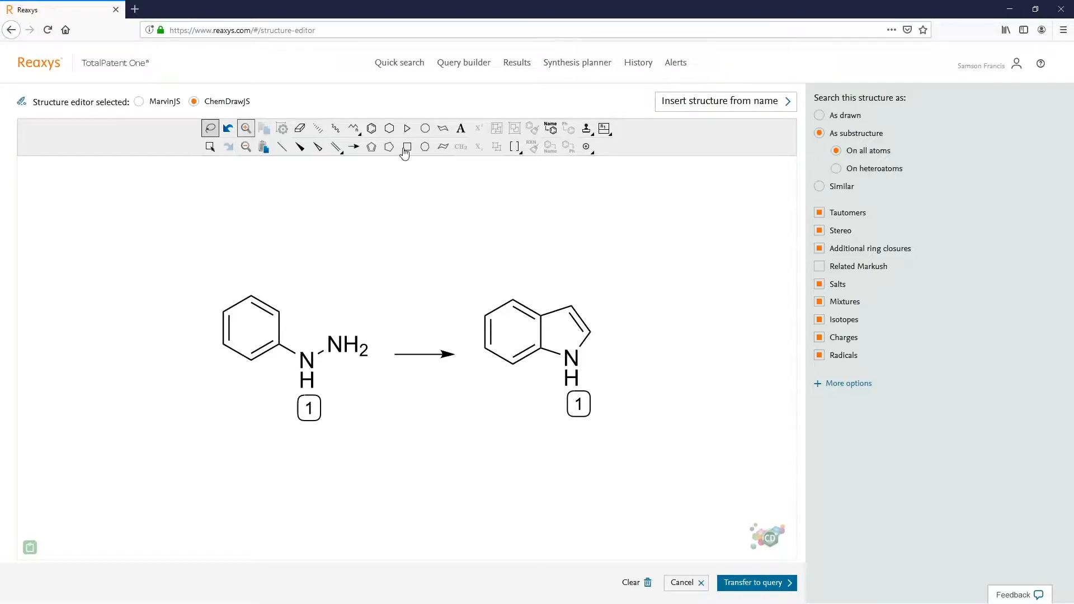
click(569, 318)
click(210, 149)
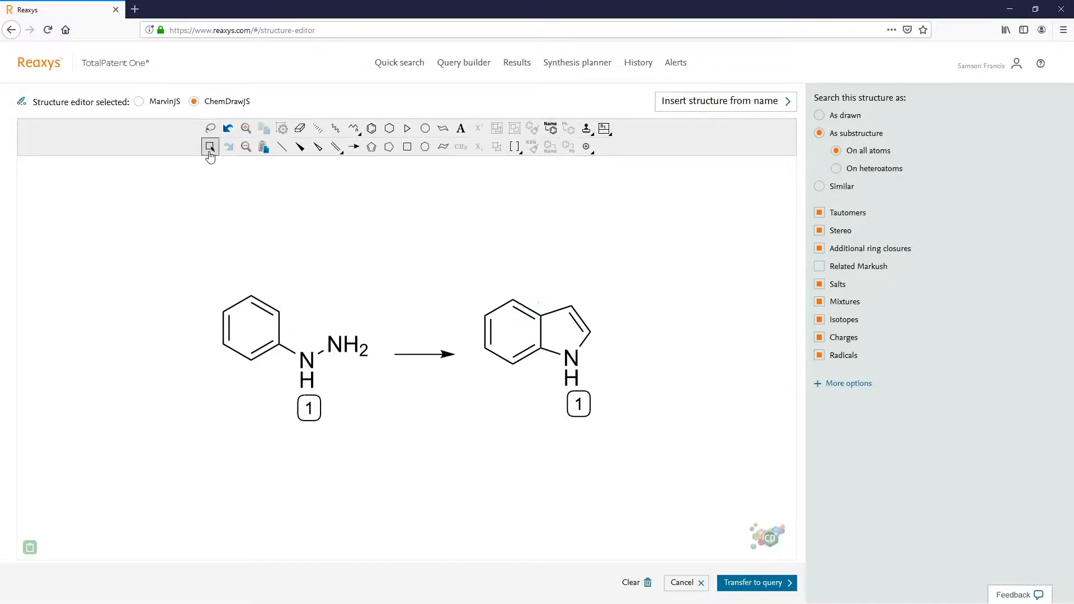
click(559, 315)
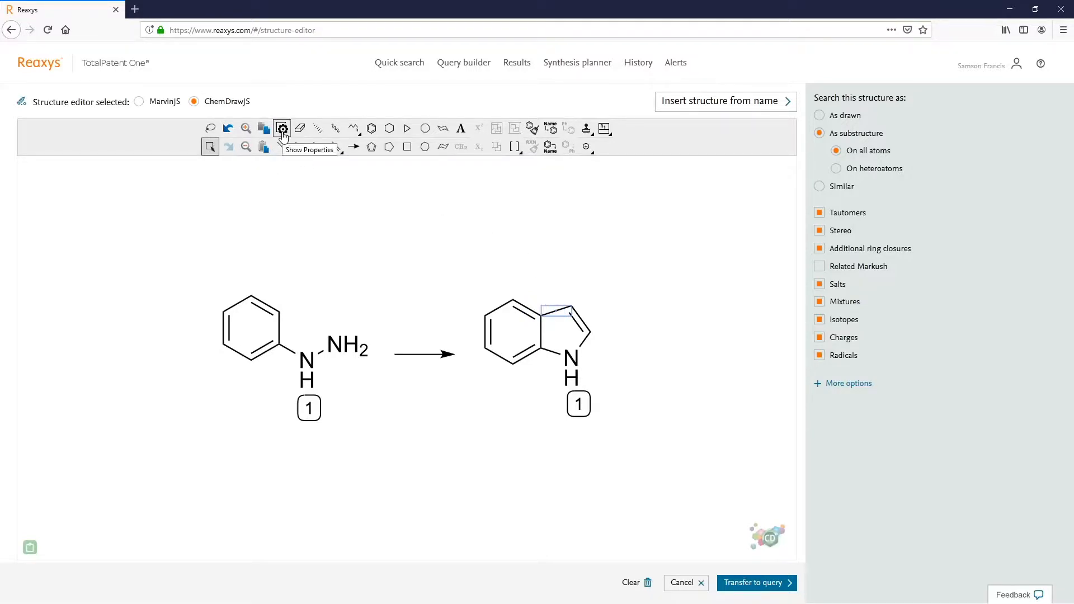
click(282, 129)
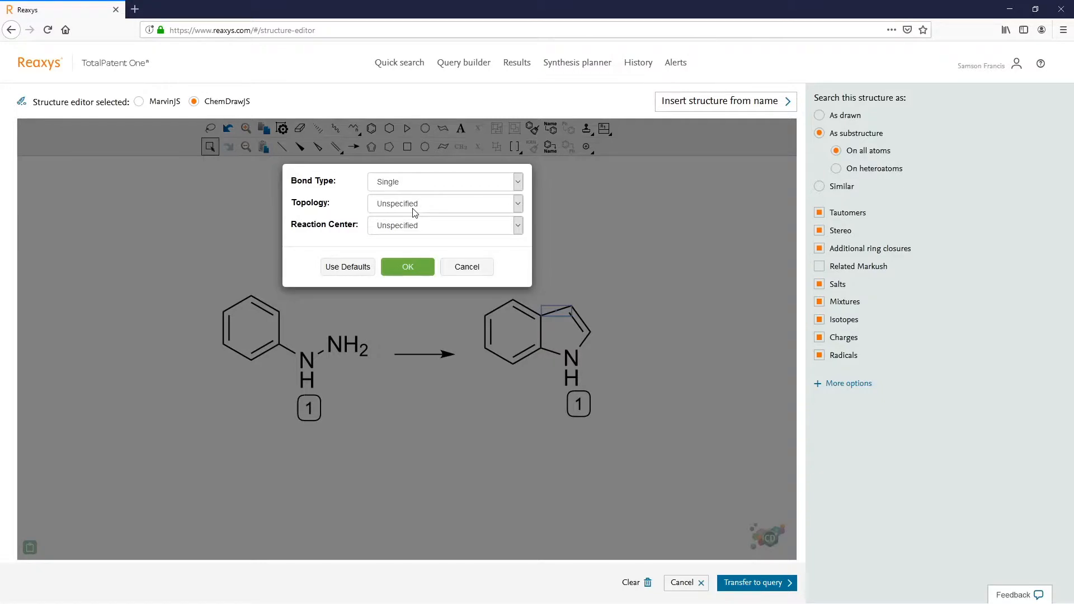
click(414, 226)
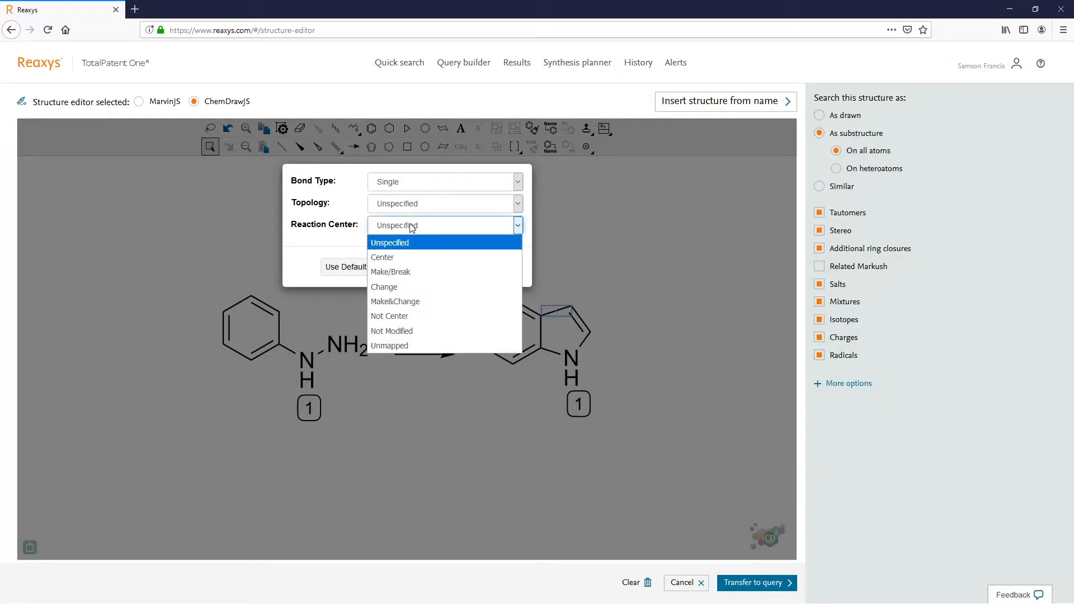
click(412, 271)
click(416, 272)
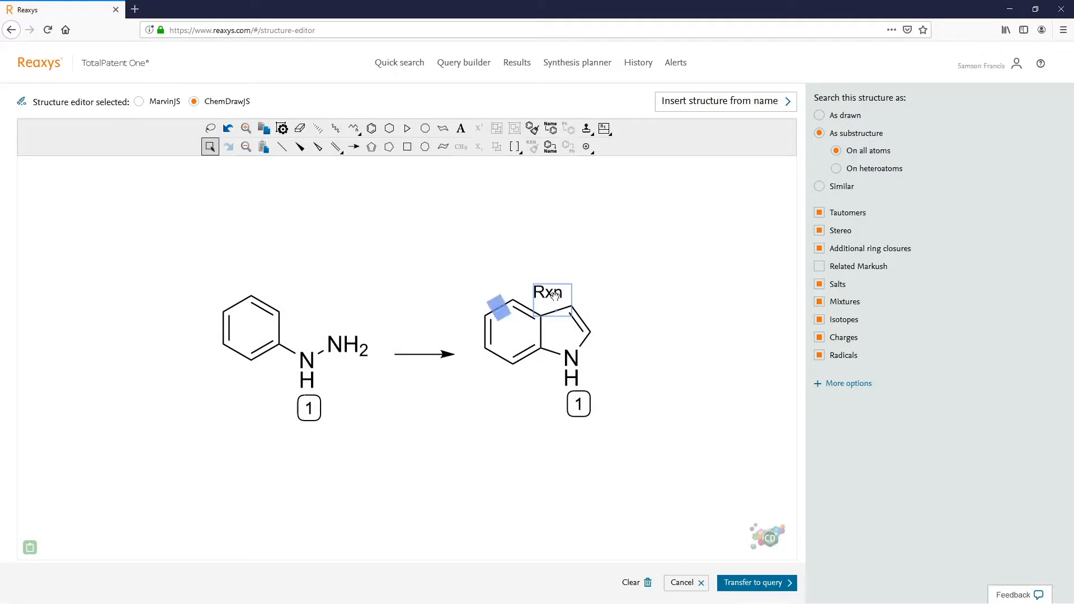
click(673, 311)
mouse_move(556, 296)
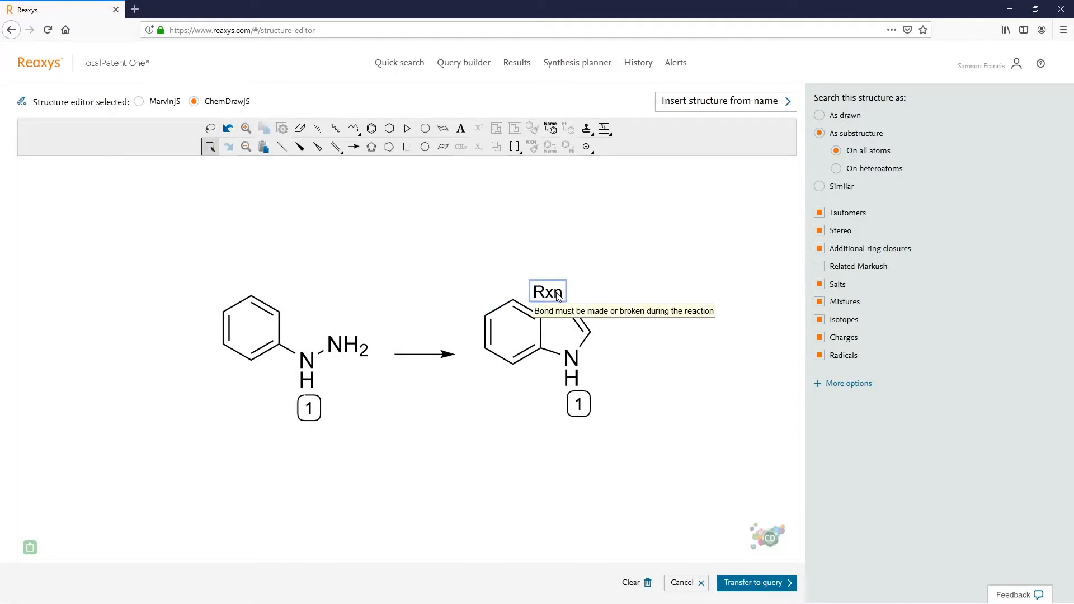
Step: Transfer the reaction with the Make/Break bond to the query, rerun the search and view its results
click(758, 585)
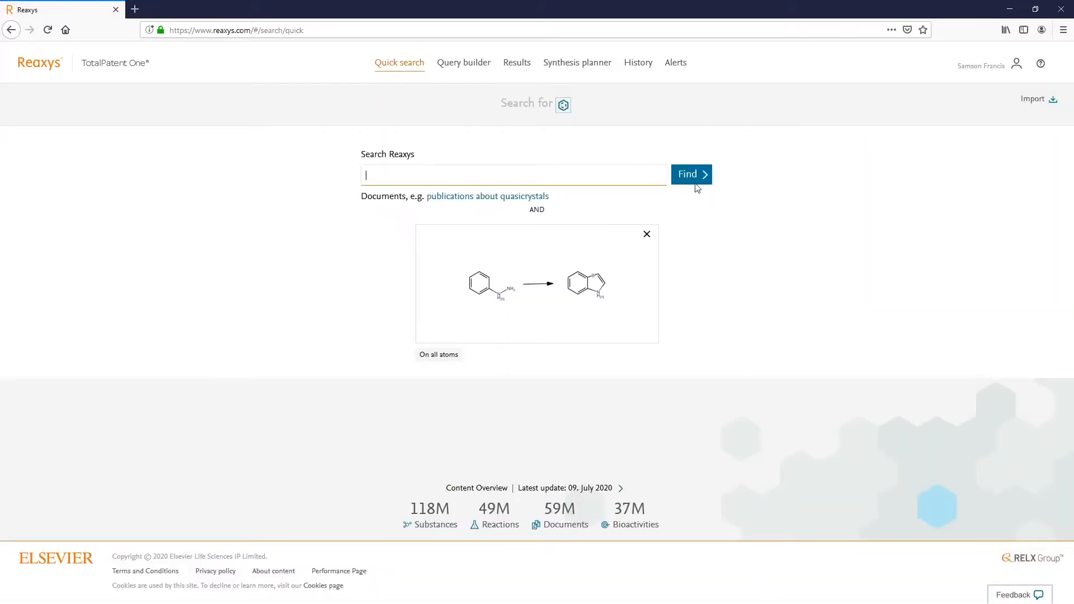
click(697, 175)
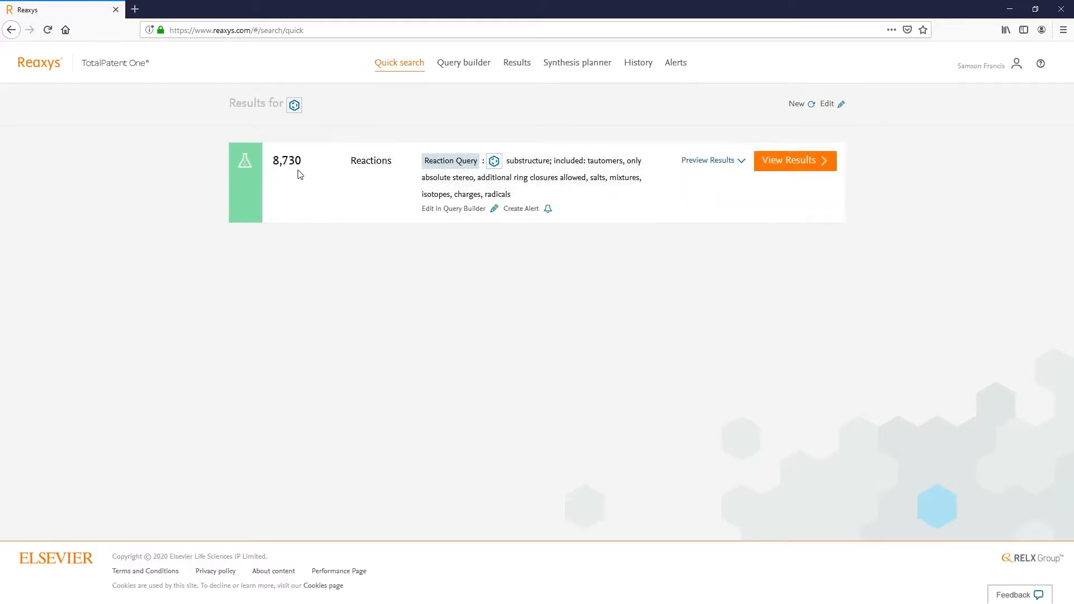
click(802, 166)
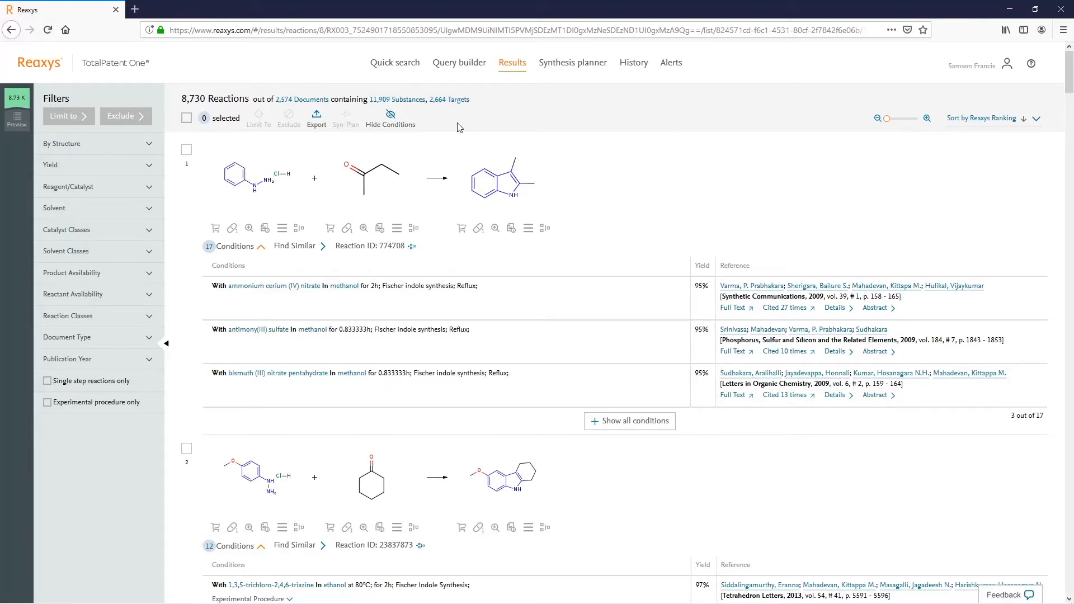
Step: Hide the reaction conditions and look through the listed reactions to check the indole products
click(398, 132)
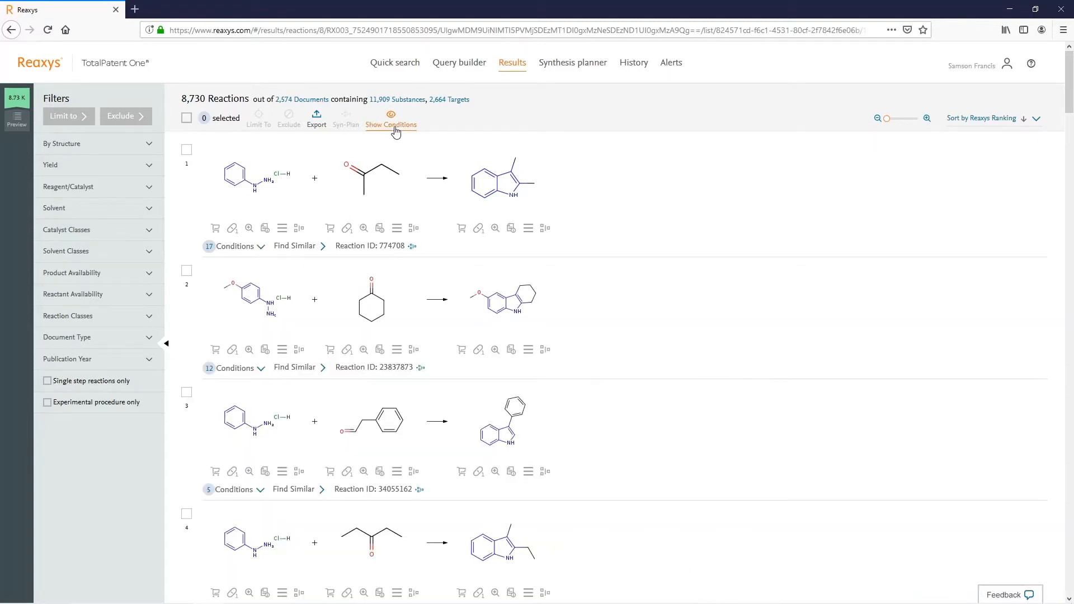
scroll(640, 393, down, 10)
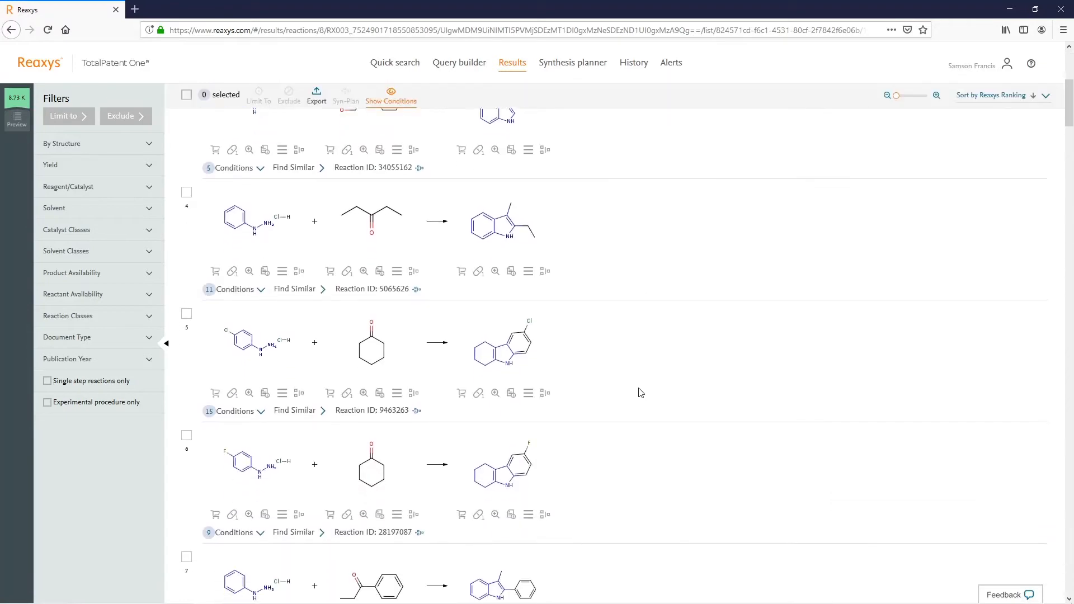
scroll(641, 393, down, 2)
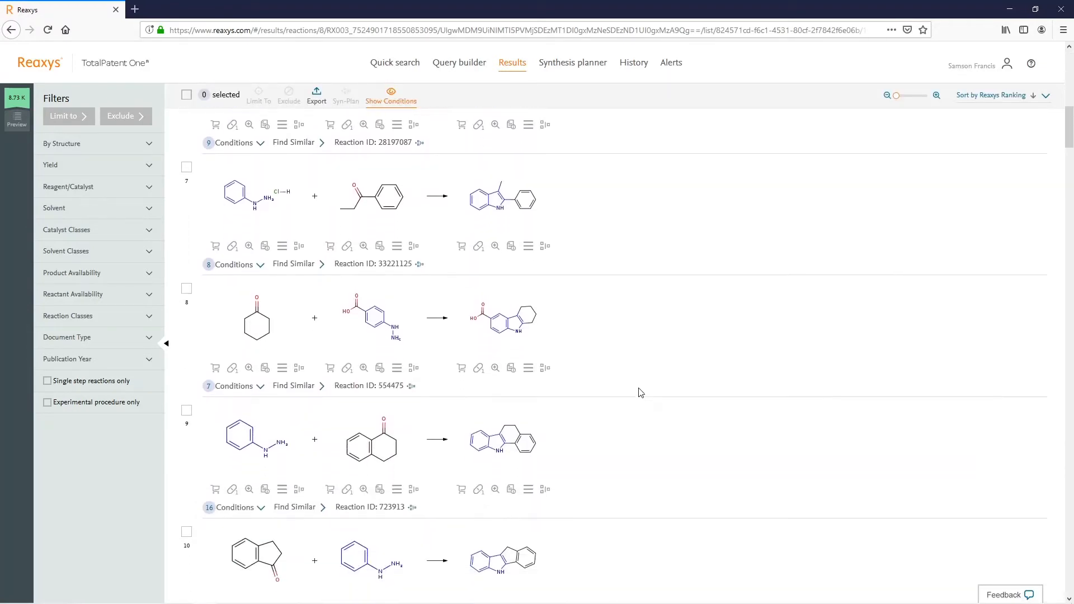
scroll(641, 392, up, 8)
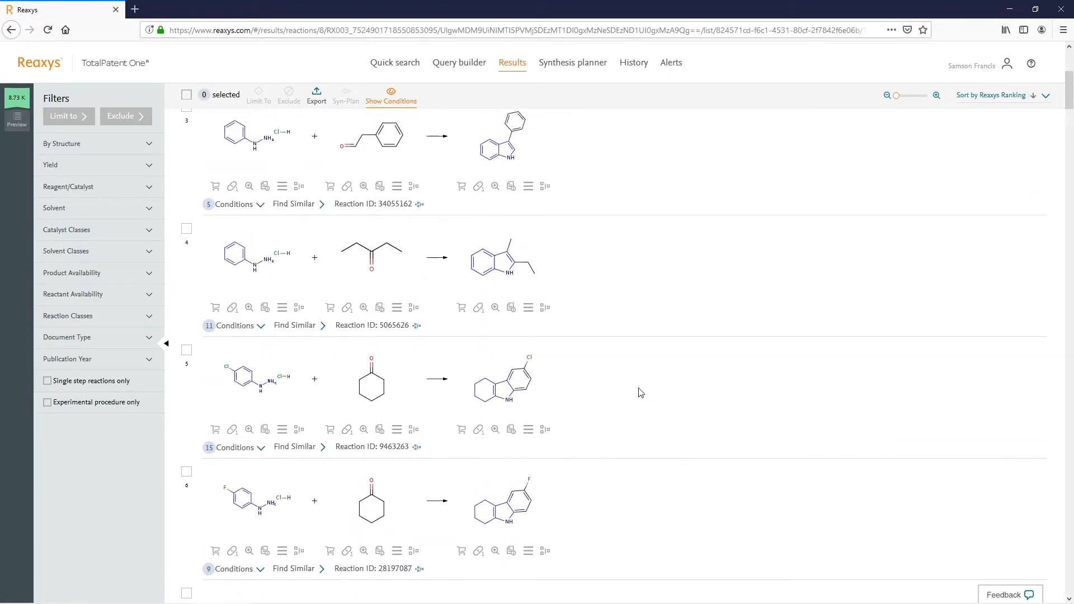